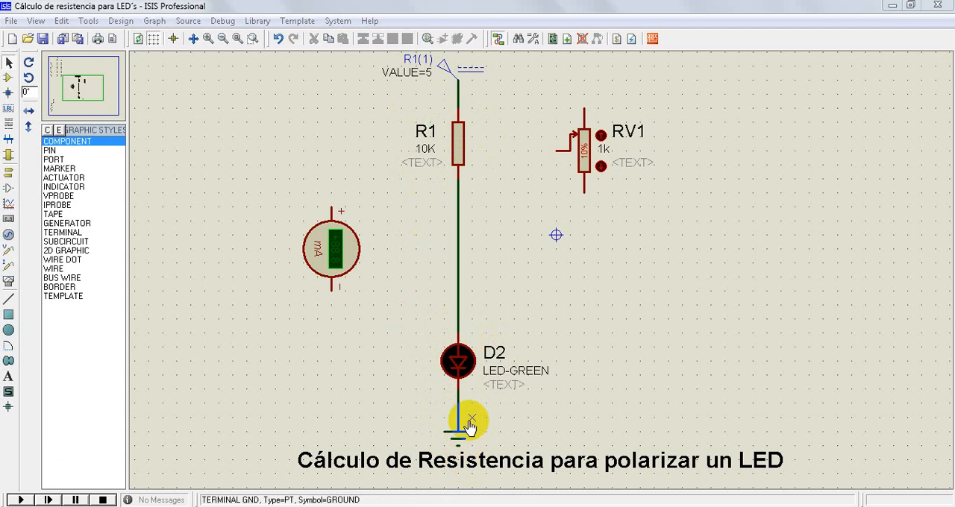
Examine the LED forward voltage table, including the minimum and typical values for each colour at 20 mA
{"action": "left_click", "coordinate": [623, 329]}
{"action": "scroll", "coordinate": [615, 318], "scroll_direction": "down", "scroll_amount": 1}
{"action": "scroll", "coordinate": [615, 318], "scroll_direction": "down", "scroll_amount": 2}
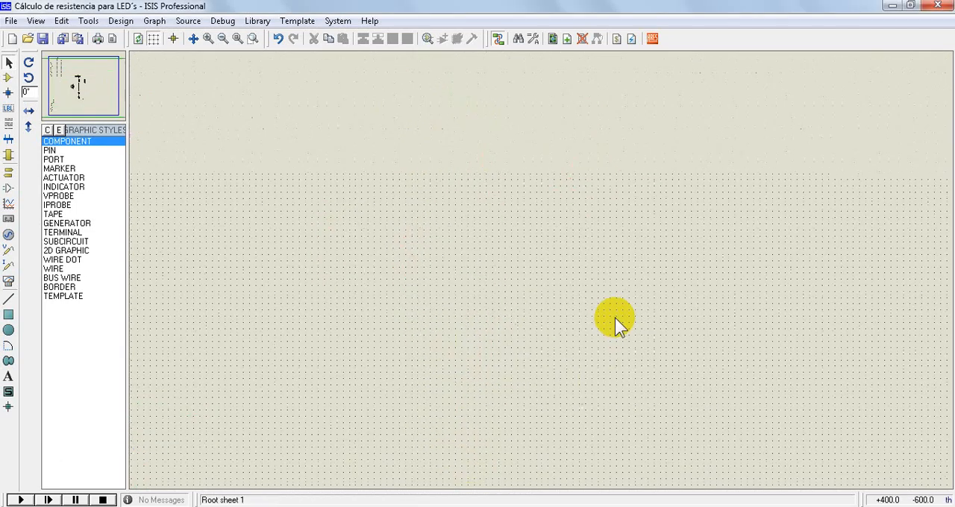
{"action": "left_click", "coordinate": [254, 38]}
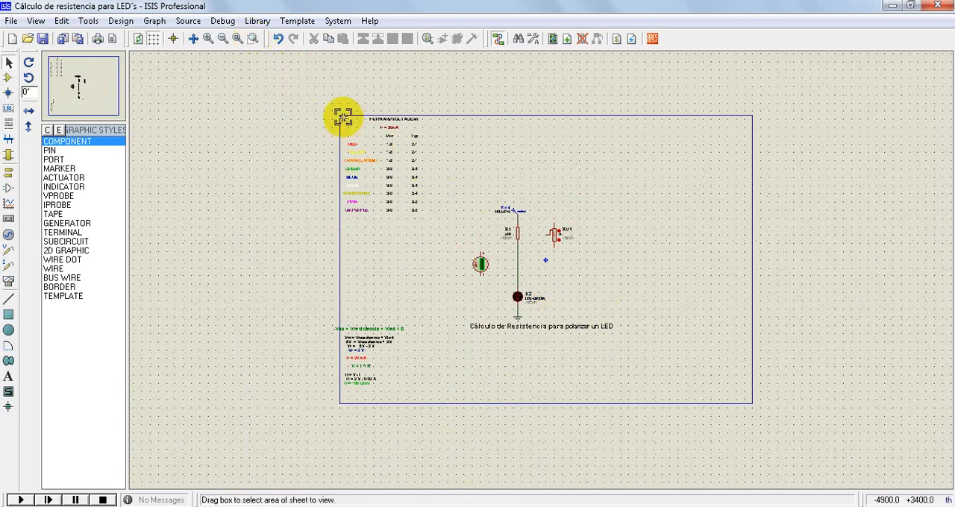
{"action": "left_click_drag", "start_coordinate": [343, 117], "coordinate": [437, 224]}
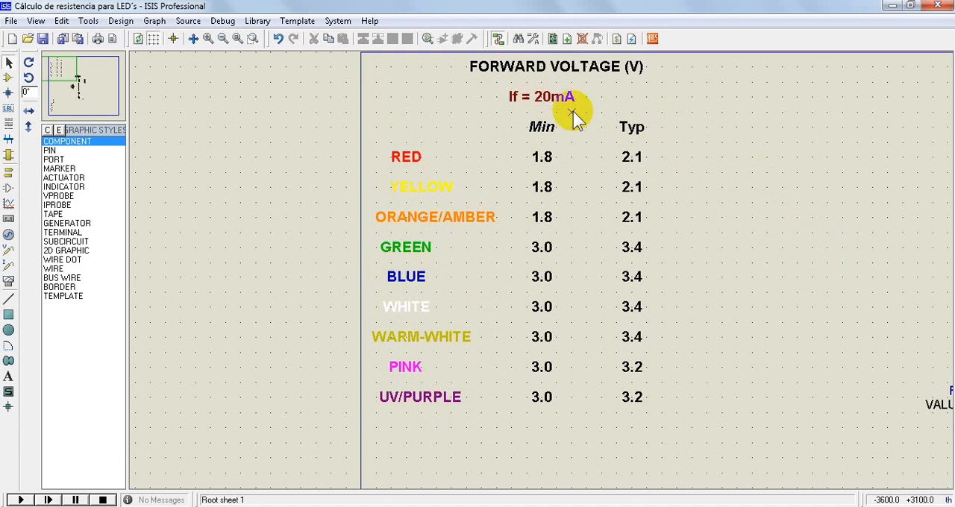
Examine the worked resistance calculation, from the loop voltage equation through Ohm's law to the resistor value
{"action": "scroll", "coordinate": [496, 149], "scroll_direction": "down", "scroll_amount": 1}
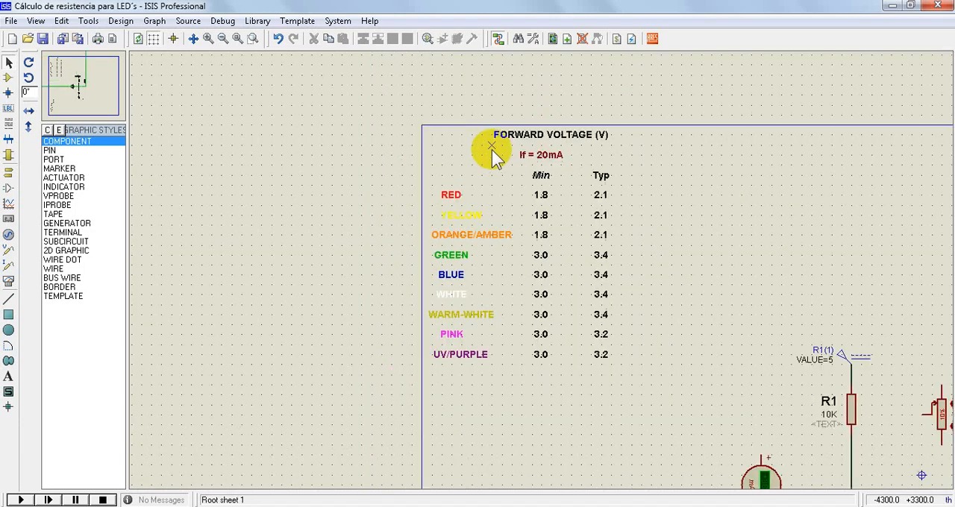
{"action": "scroll", "coordinate": [493, 149], "scroll_direction": "down", "scroll_amount": 2}
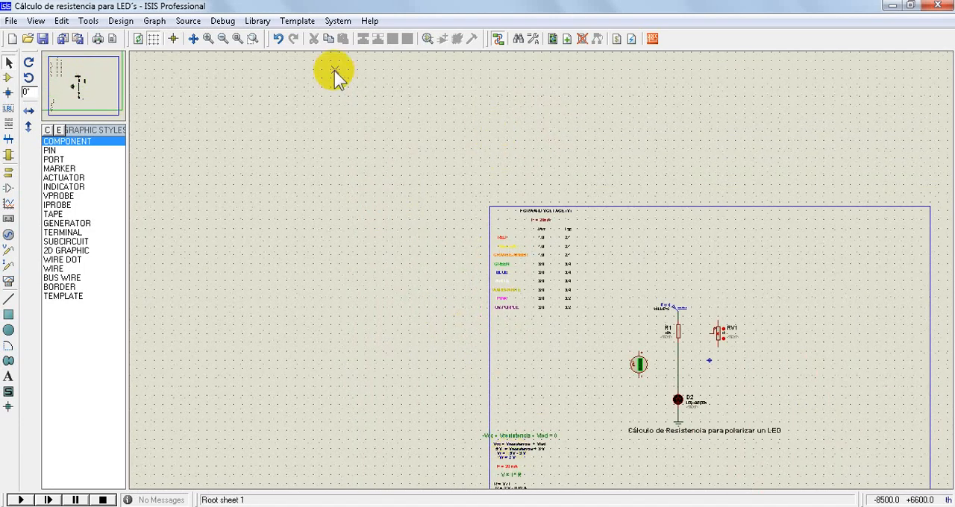
{"action": "scroll", "coordinate": [541, 173], "scroll_direction": "down", "scroll_amount": 2}
{"action": "scroll", "coordinate": [531, 367], "scroll_direction": "up", "scroll_amount": 1}
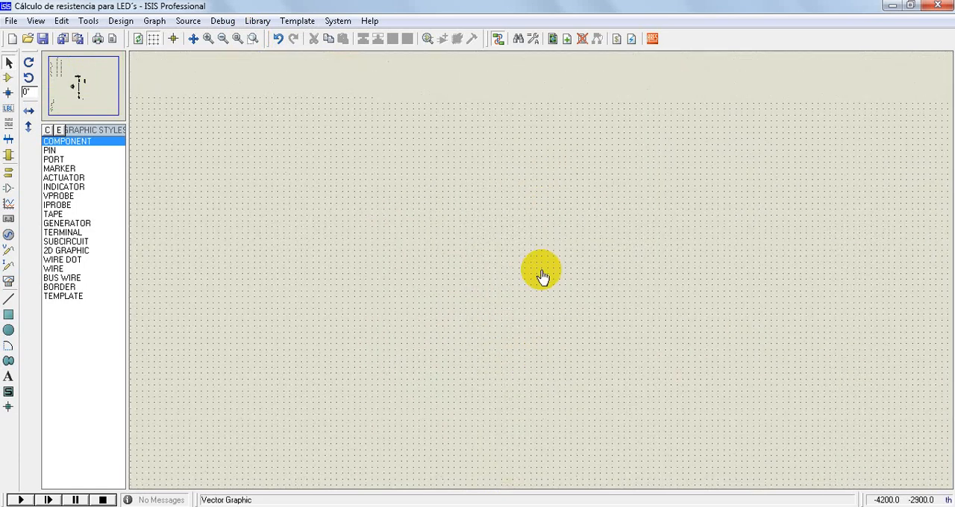
{"action": "scroll", "coordinate": [567, 265], "scroll_direction": "up", "scroll_amount": 1}
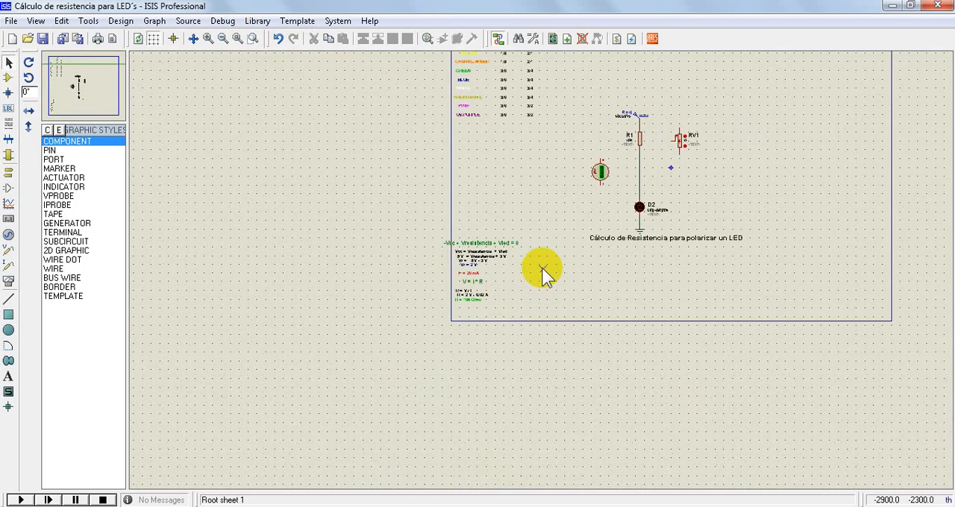
{"action": "left_click", "coordinate": [253, 39]}
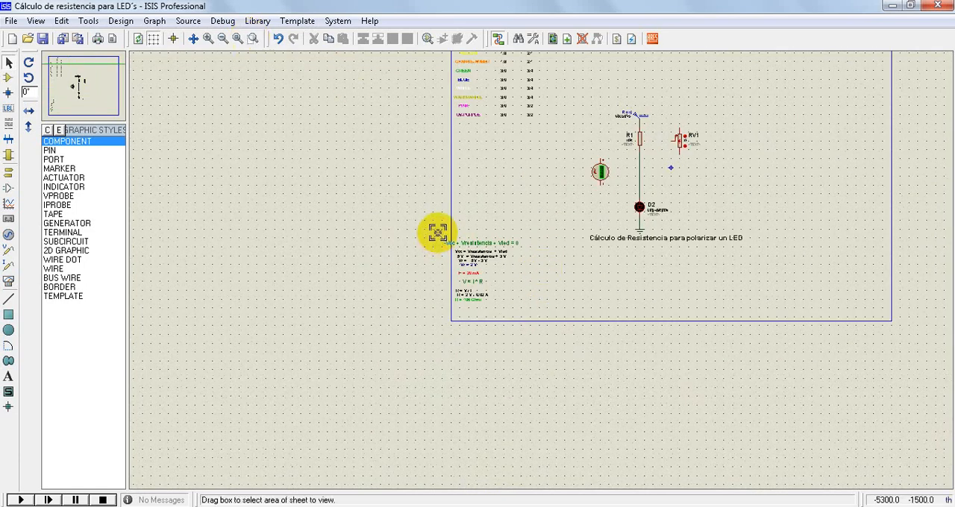
{"action": "left_click_drag", "start_coordinate": [438, 232], "coordinate": [540, 324]}
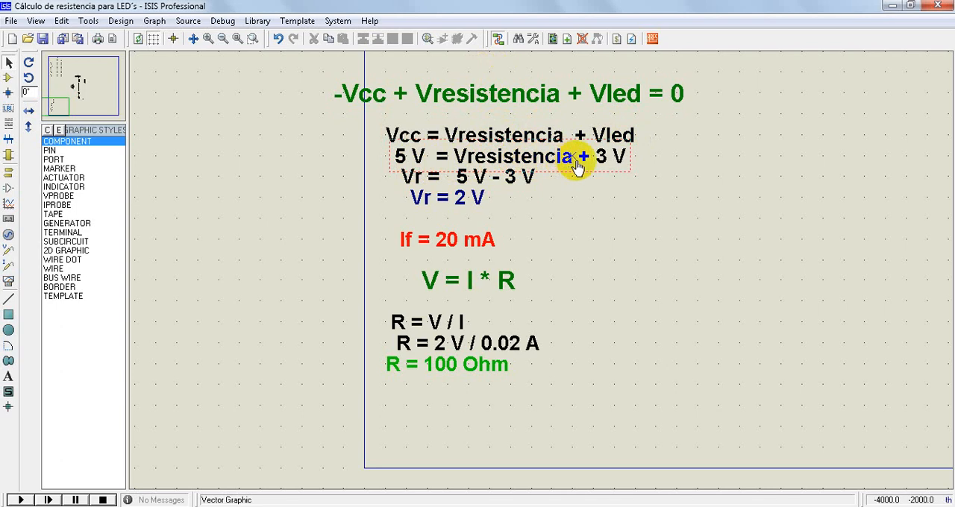
Check the green LED's minimum forward voltage in the table against the value used in the resistance calculation
{"action": "scroll", "coordinate": [550, 273], "scroll_direction": "down", "scroll_amount": 3}
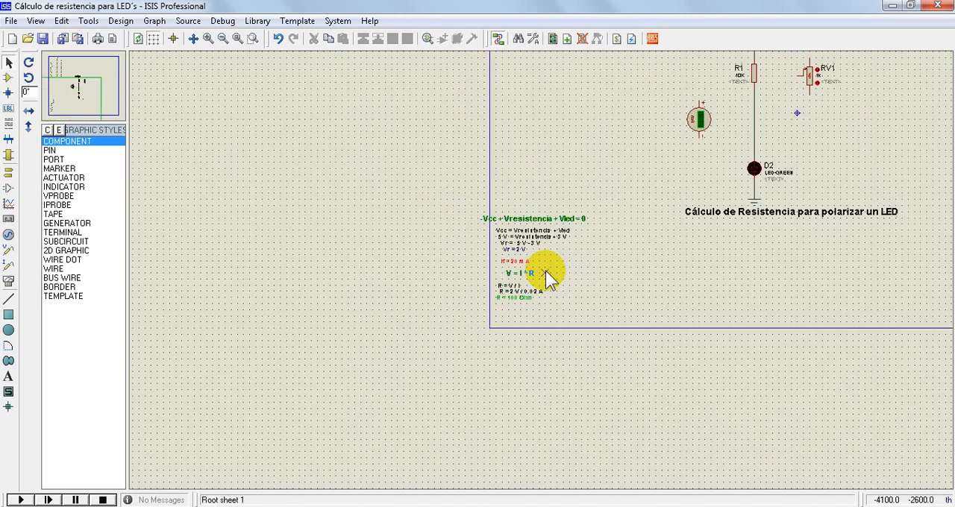
{"action": "scroll", "coordinate": [674, 246], "scroll_direction": "down", "scroll_amount": 2}
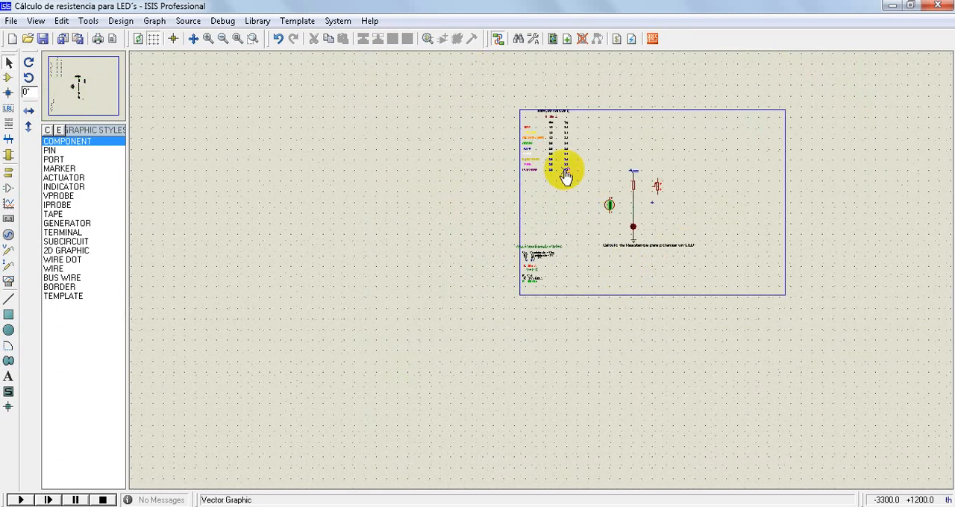
{"action": "scroll", "coordinate": [565, 175], "scroll_direction": "up", "scroll_amount": 2}
{"action": "scroll", "coordinate": [532, 261], "scroll_direction": "up", "scroll_amount": 3}
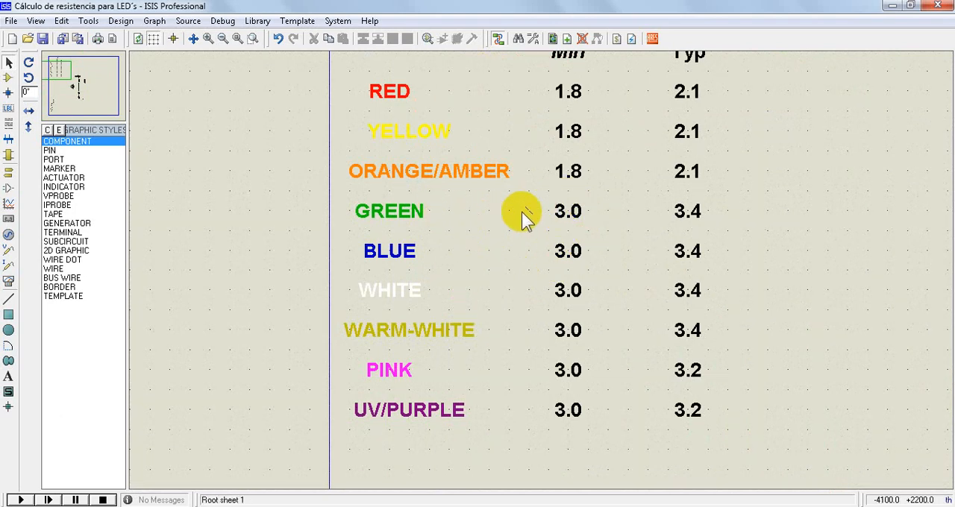
{"action": "scroll", "coordinate": [564, 157], "scroll_direction": "down", "scroll_amount": 3}
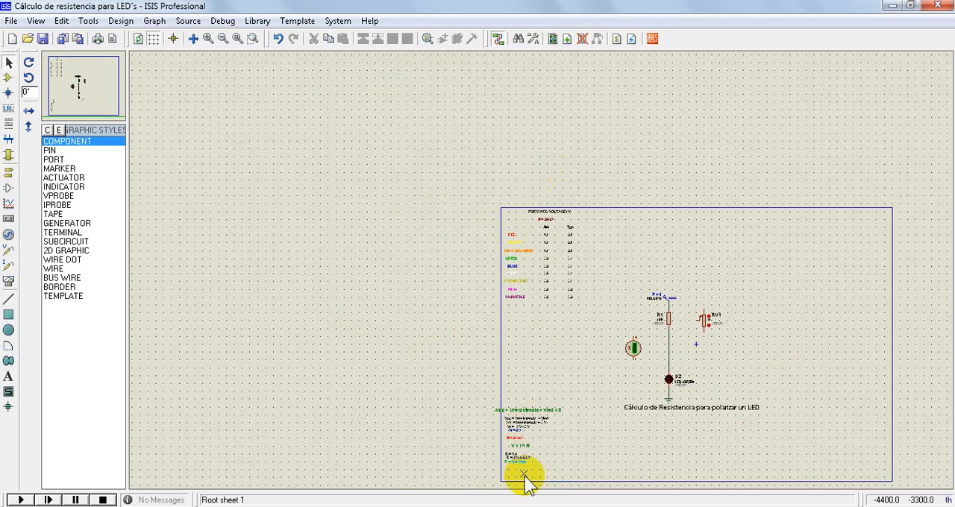
{"action": "scroll", "coordinate": [525, 481], "scroll_direction": "up", "scroll_amount": 2}
{"action": "scroll", "coordinate": [541, 250], "scroll_direction": "up", "scroll_amount": 2}
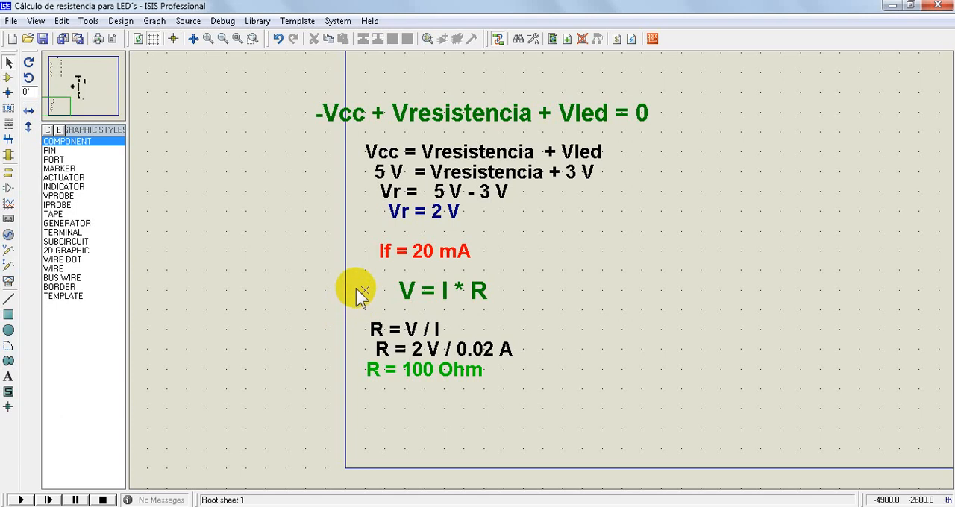
Run the LED circuit simulation with the original resistor R1 to check the LED's brightness, and stop it
{"action": "scroll", "coordinate": [348, 291], "scroll_direction": "down", "scroll_amount": 2}
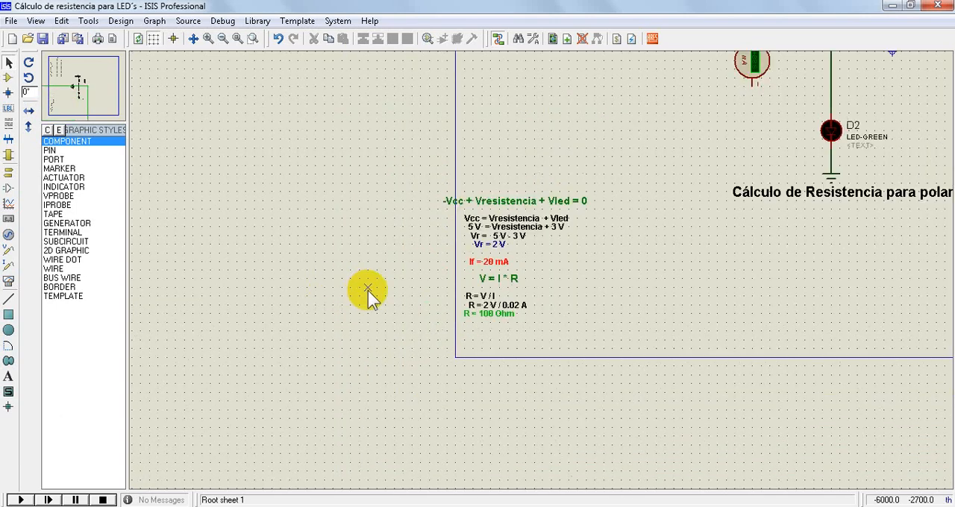
{"action": "scroll", "coordinate": [542, 272], "scroll_direction": "up", "scroll_amount": 3}
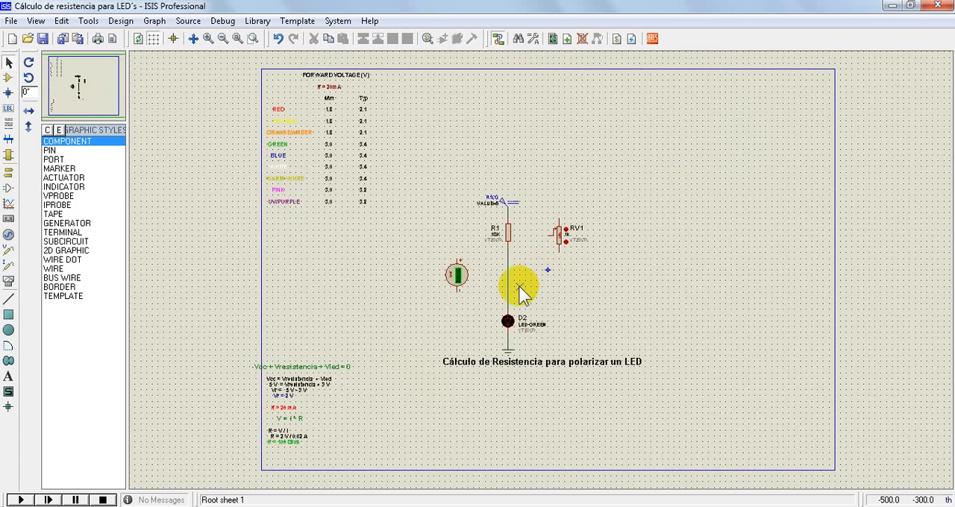
{"action": "scroll", "coordinate": [541, 273], "scroll_direction": "up", "scroll_amount": 1}
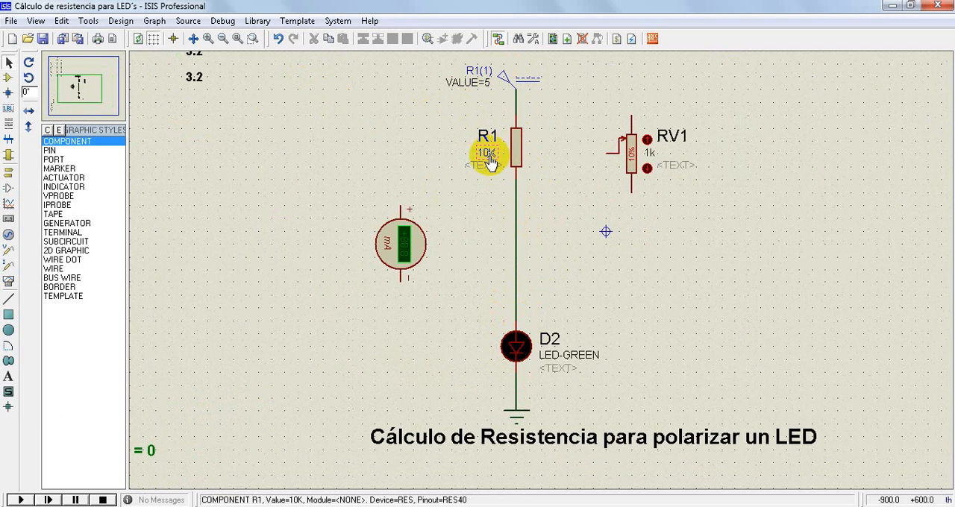
{"action": "left_click", "coordinate": [21, 499]}
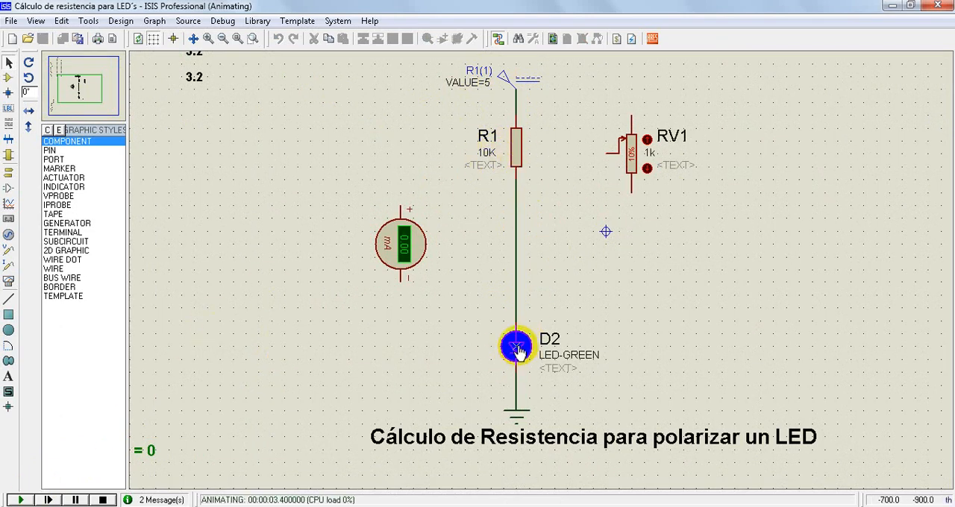
{"action": "left_click", "coordinate": [102, 500]}
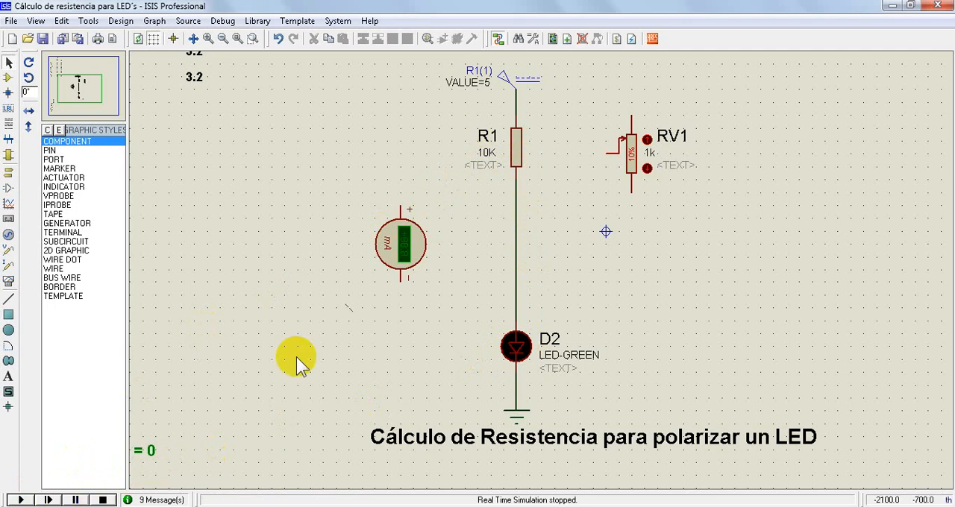
Set resistor R1's resistance to 100 and test the LED with a short simulation run
{"action": "double_click", "coordinate": [517, 149]}
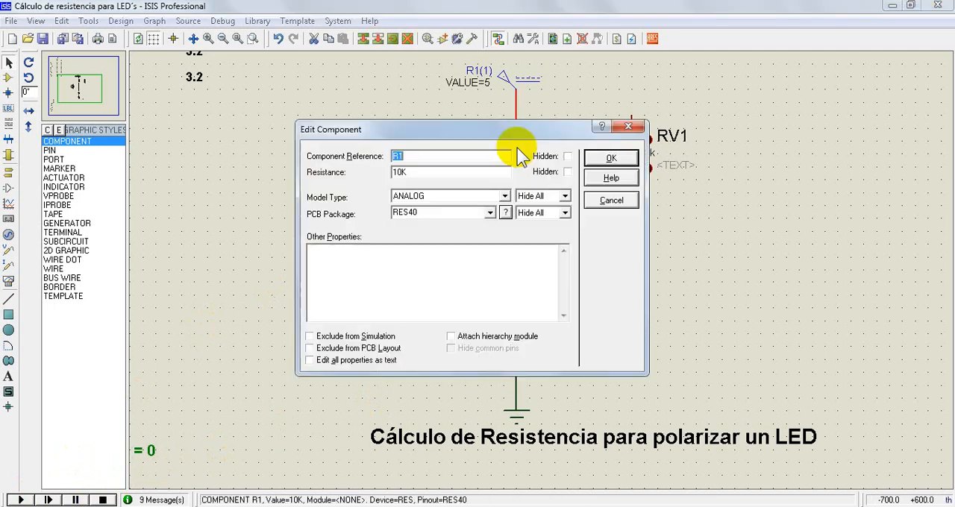
{"action": "left_click_drag", "start_coordinate": [412, 174], "coordinate": [378, 174]}
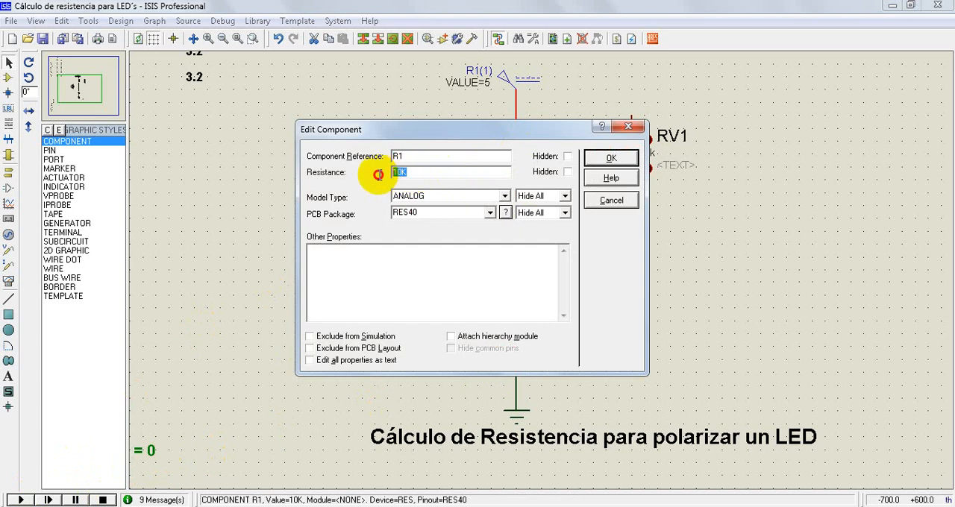
{"action": "key", "text": "BackSpace"}
{"action": "type", "text": "100"}
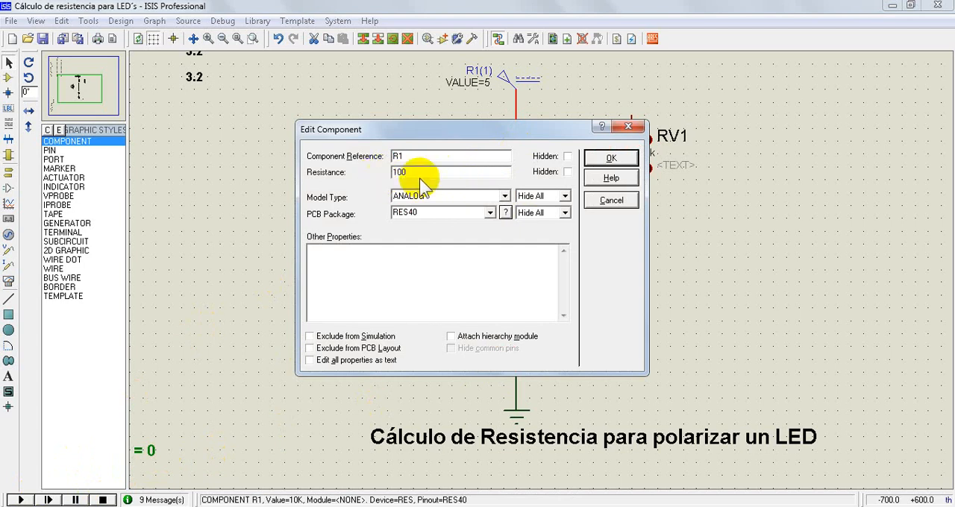
{"action": "left_click", "coordinate": [610, 159]}
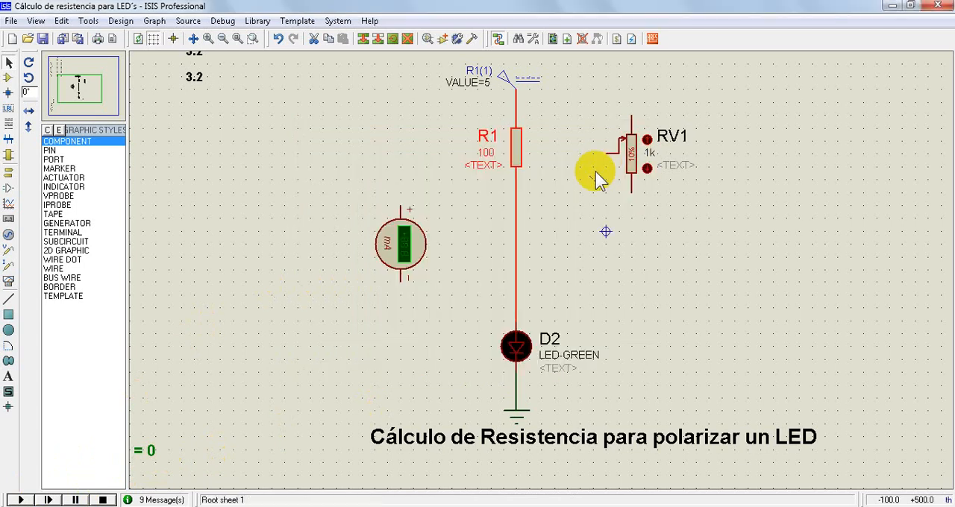
{"action": "left_click", "coordinate": [20, 499]}
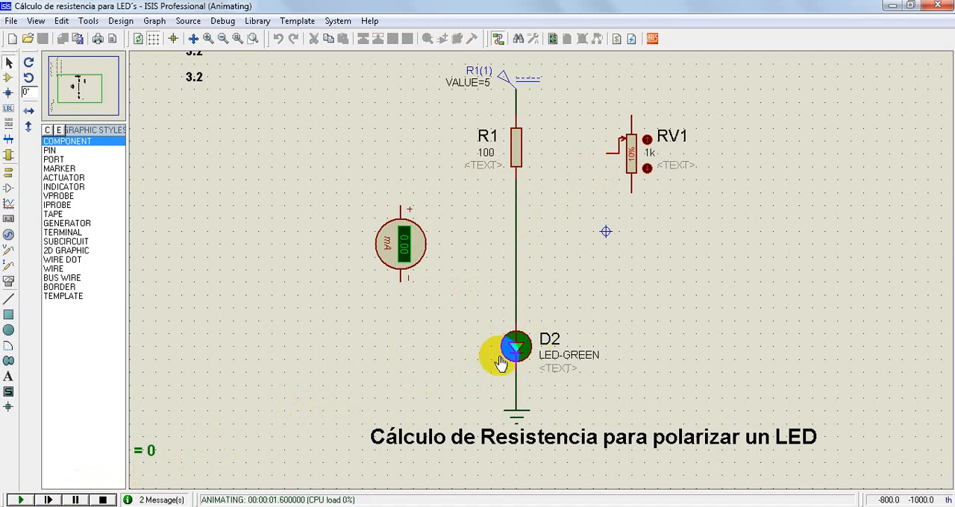
{"action": "left_click", "coordinate": [104, 500]}
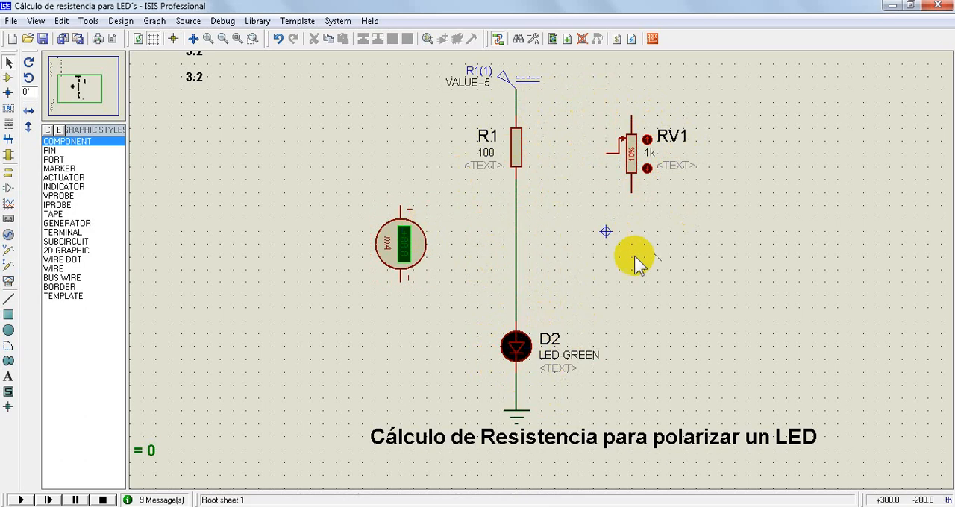
Review the forward current specified in the LED forward voltage table
{"action": "key", "text": "F7"}
{"action": "scroll", "coordinate": [766, 301], "scroll_direction": "down", "scroll_amount": 2}
{"action": "scroll", "coordinate": [423, 166], "scroll_direction": "up", "scroll_amount": 4}
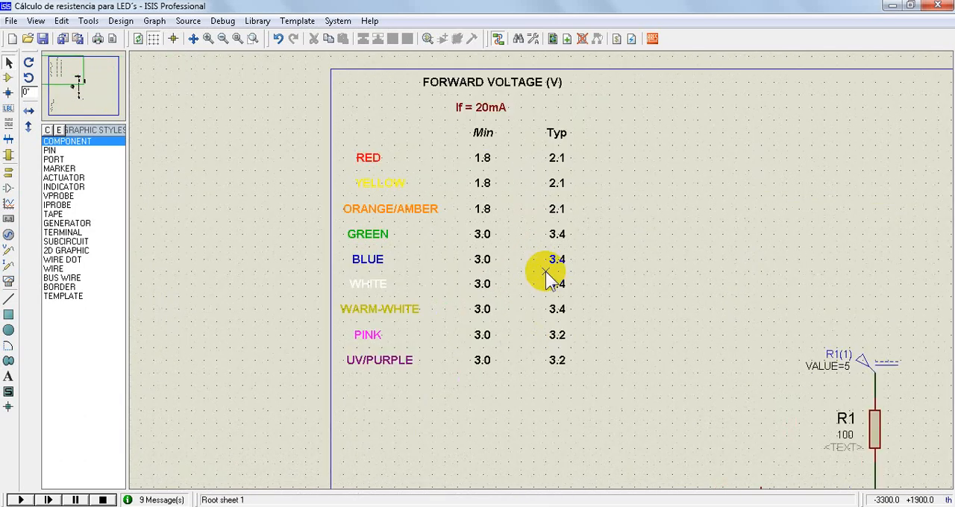
{"action": "scroll", "coordinate": [545, 272], "scroll_direction": "down", "scroll_amount": 1}
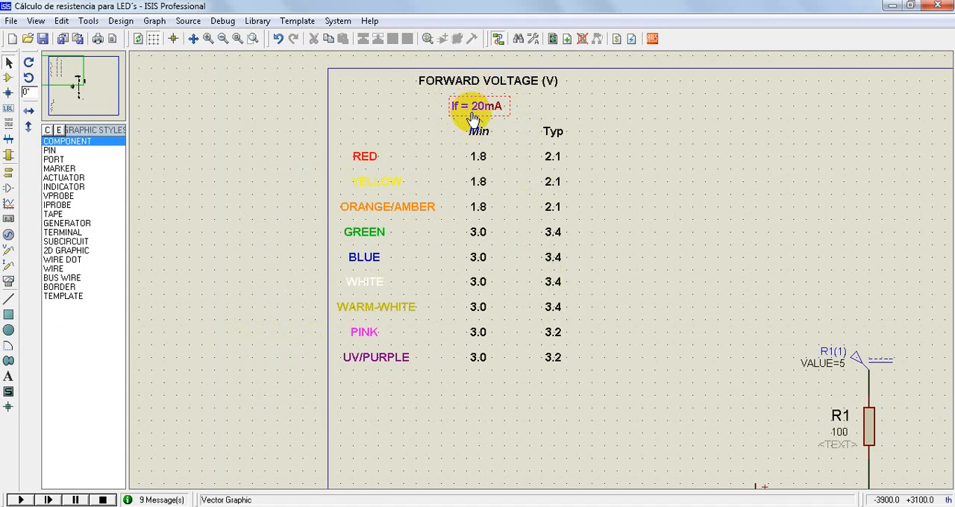
{"action": "scroll", "coordinate": [358, 179], "scroll_direction": "down", "scroll_amount": 2}
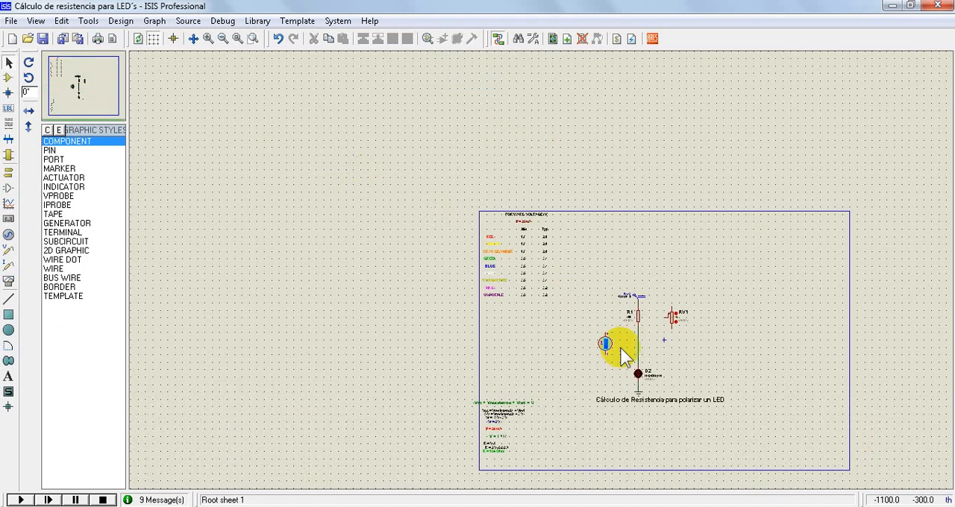
Delete the wire between resistor R1 and LED D2
{"action": "scroll", "coordinate": [620, 347], "scroll_direction": "up", "scroll_amount": 1}
{"action": "scroll", "coordinate": [542, 270], "scroll_direction": "up", "scroll_amount": 1}
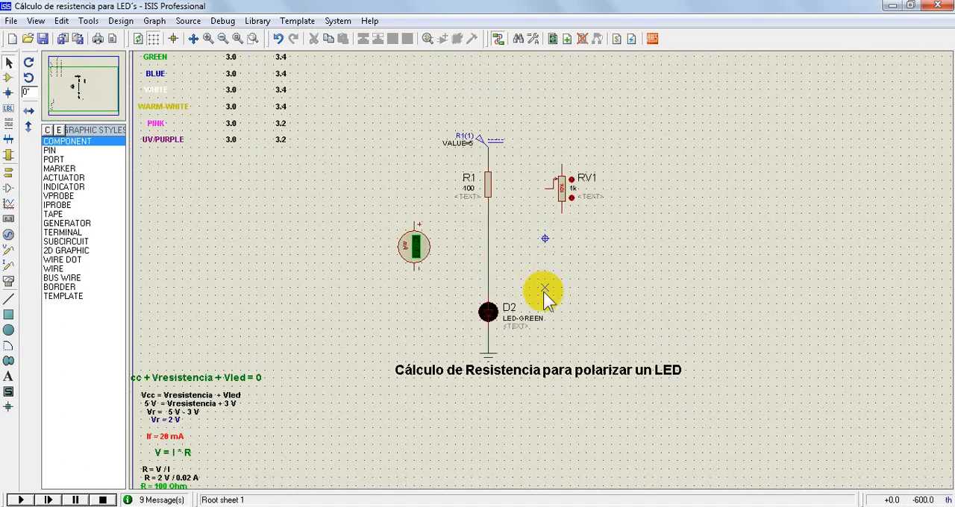
{"action": "scroll", "coordinate": [544, 268], "scroll_direction": "up", "scroll_amount": 1}
{"action": "scroll", "coordinate": [544, 267], "scroll_direction": "down", "scroll_amount": 1}
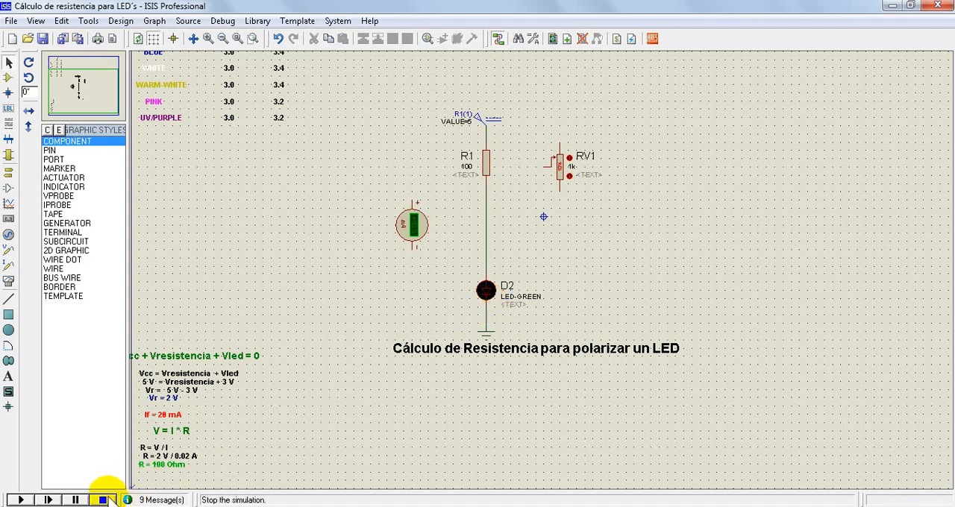
{"action": "right_click", "coordinate": [485, 233]}
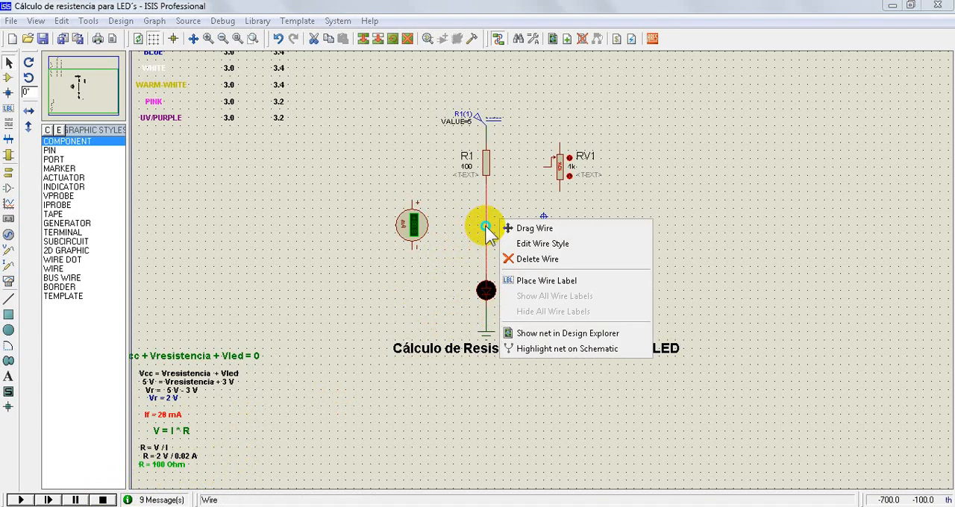
{"action": "left_click", "coordinate": [514, 259]}
Wire the milliammeter in series, connecting its positive pin to R1 and its negative pin to LED D2
{"action": "left_click", "coordinate": [414, 222]}
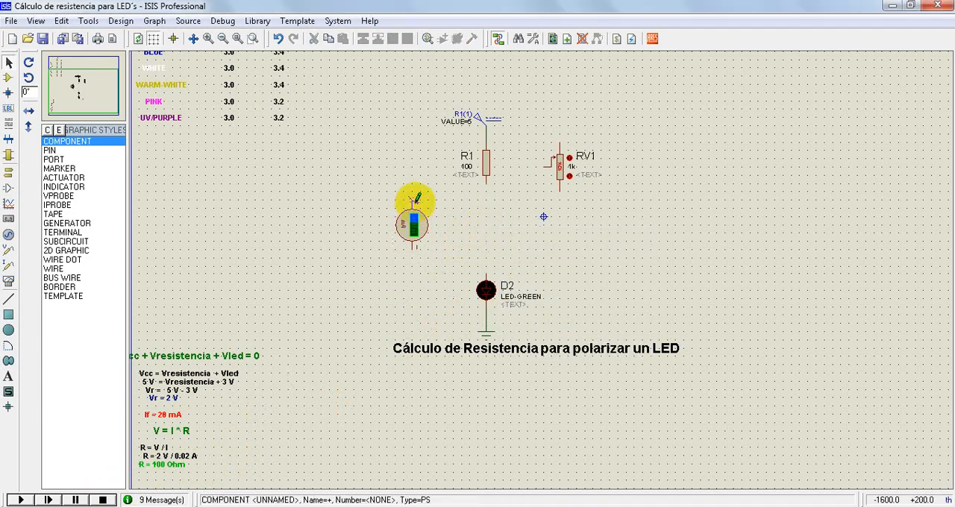
{"action": "left_click", "coordinate": [412, 201]}
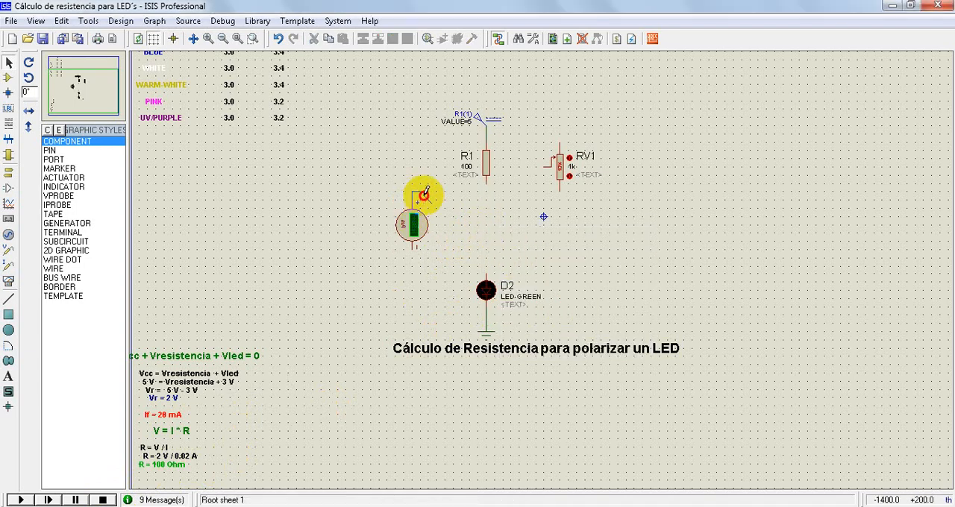
{"action": "left_click", "coordinate": [486, 185]}
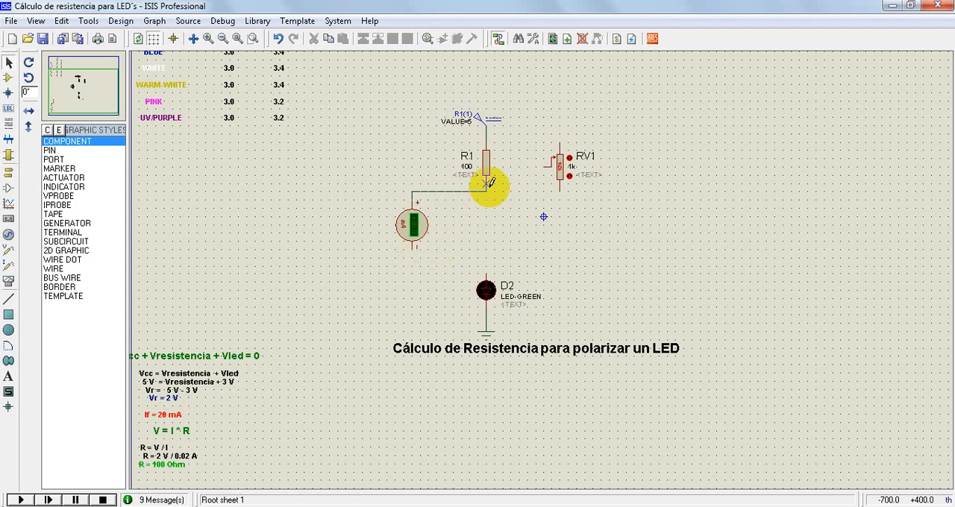
{"action": "left_click", "coordinate": [412, 248]}
{"action": "left_click", "coordinate": [485, 266]}
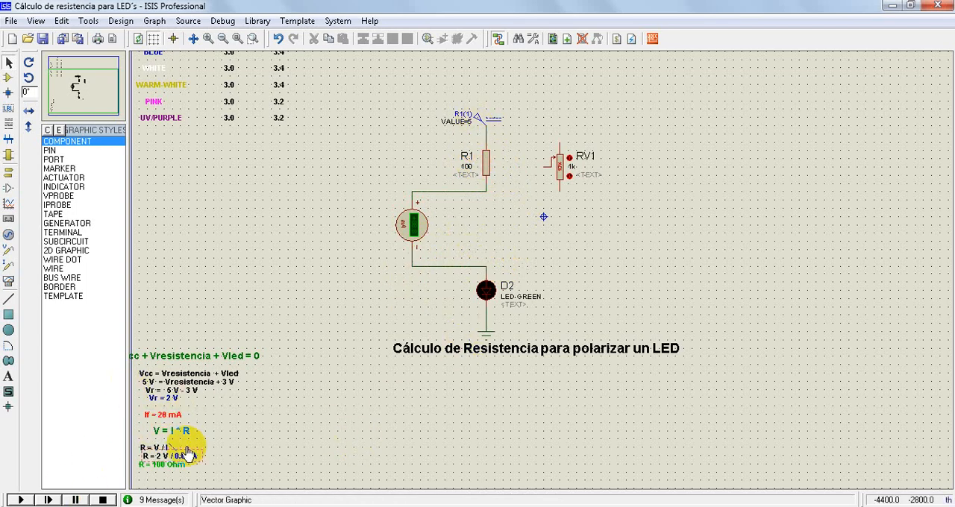
Run the simulation, read the LED current on the milliammeter at close range, and stop the run
{"action": "left_click", "coordinate": [20, 500]}
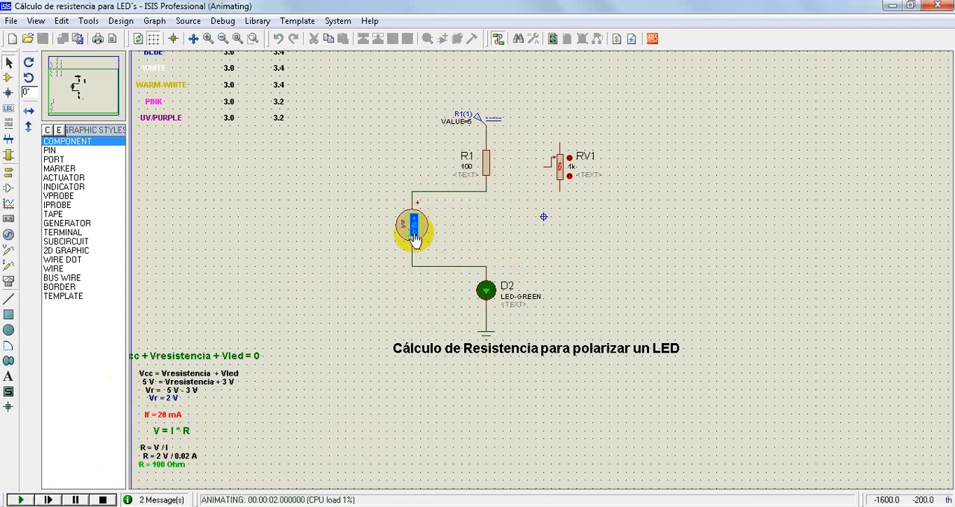
{"action": "left_click", "coordinate": [253, 41]}
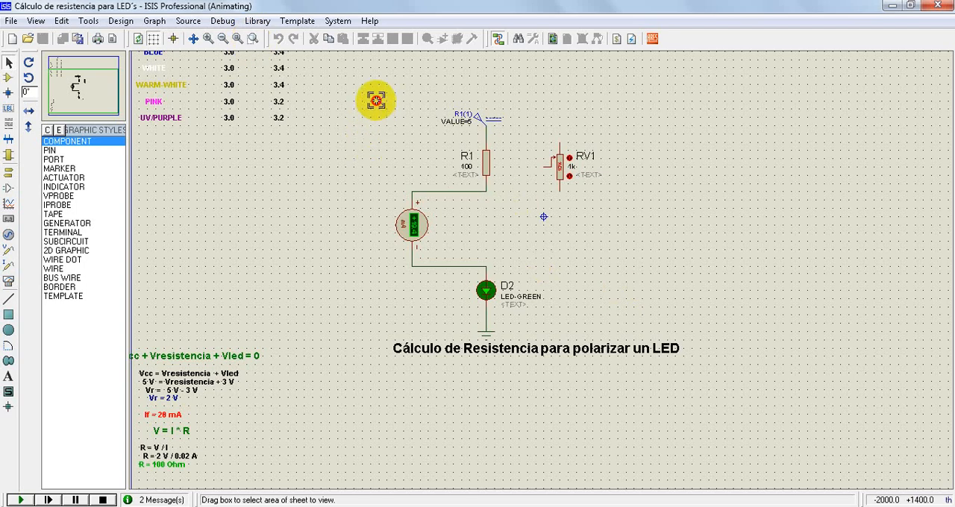
{"action": "left_click_drag", "start_coordinate": [379, 102], "coordinate": [546, 364]}
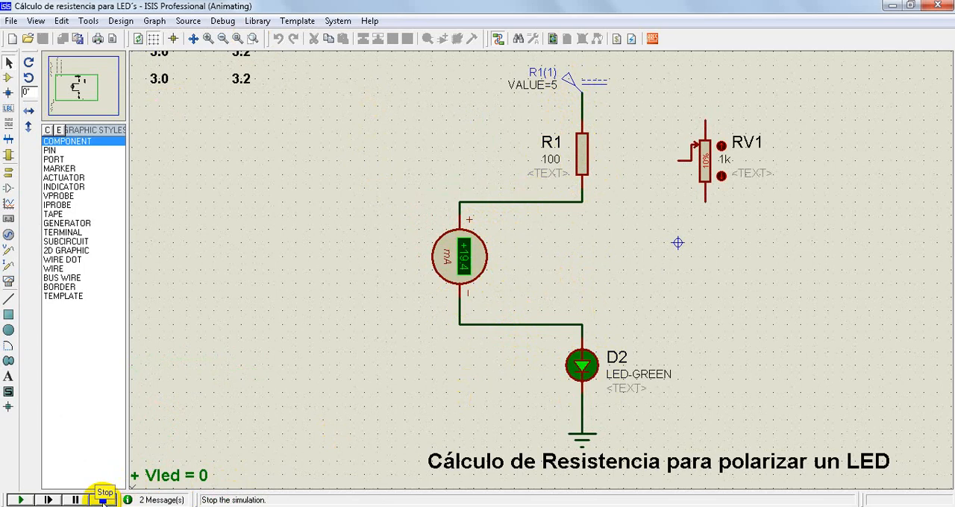
{"action": "left_click", "coordinate": [103, 499]}
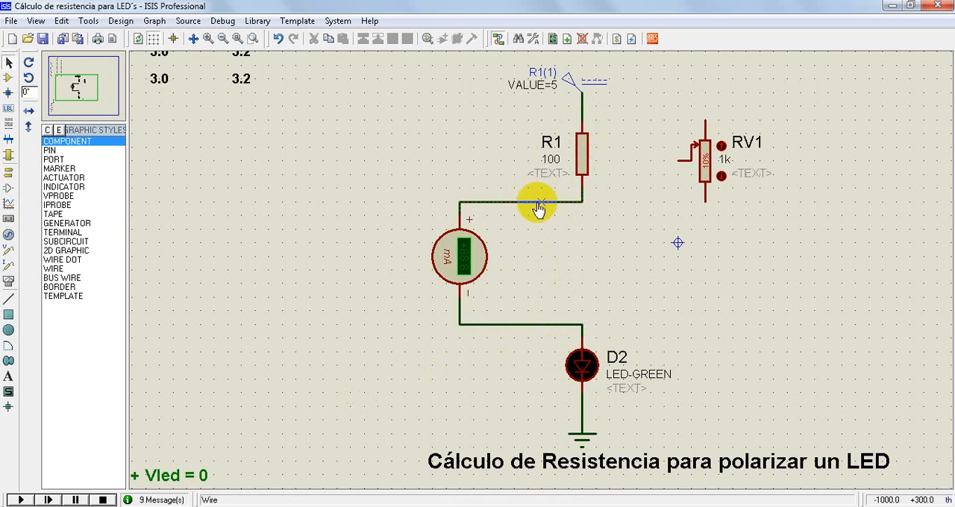
Delete the wire between the 5 V source and R1, and wire the source to RV1's upper pin and its wiper to the R1–milliammeter wire
{"action": "right_click", "coordinate": [584, 121]}
{"action": "left_click", "coordinate": [627, 153]}
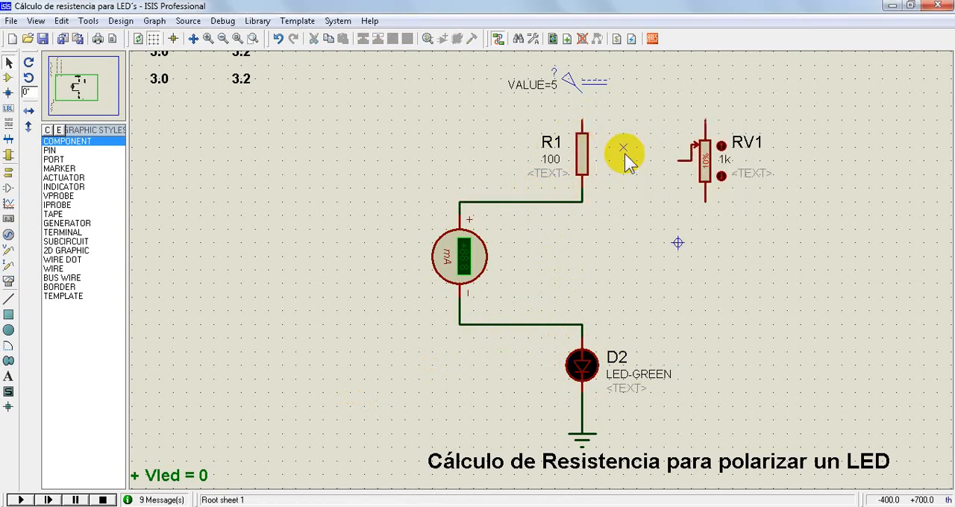
{"action": "left_click", "coordinate": [582, 95]}
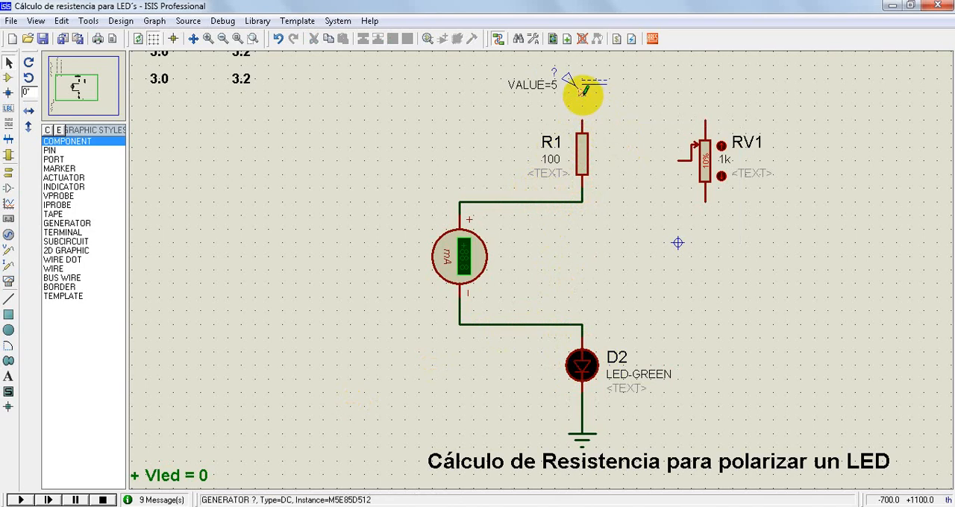
{"action": "left_click", "coordinate": [705, 120]}
{"action": "left_click", "coordinate": [680, 157]}
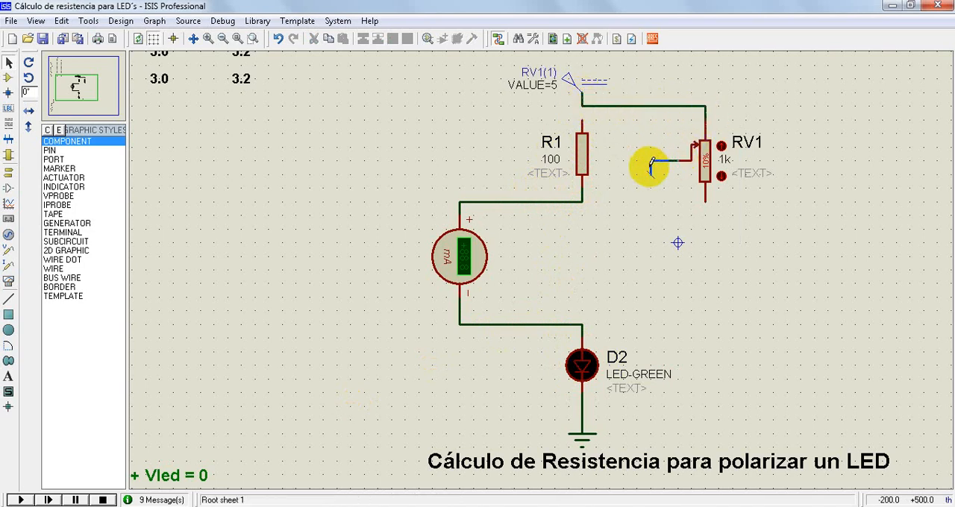
{"action": "left_click", "coordinate": [636, 161]}
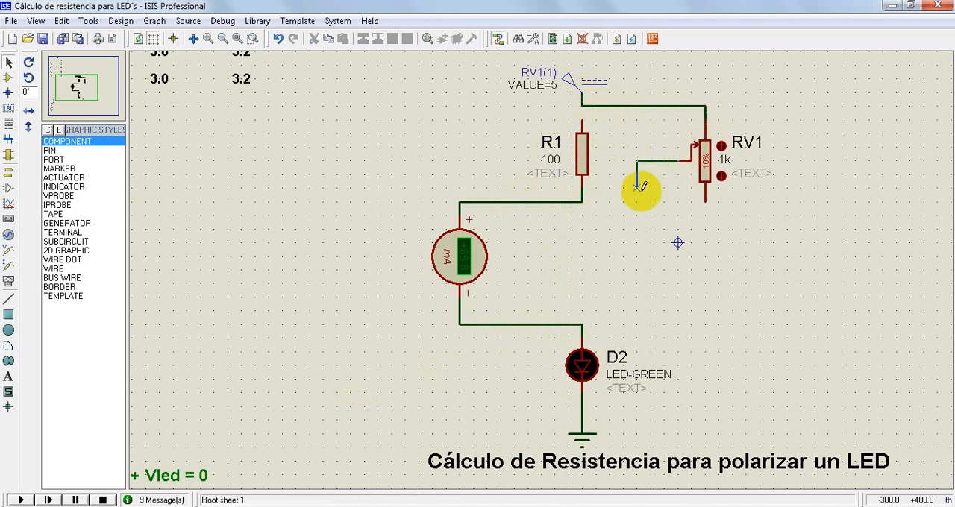
{"action": "left_click", "coordinate": [582, 201]}
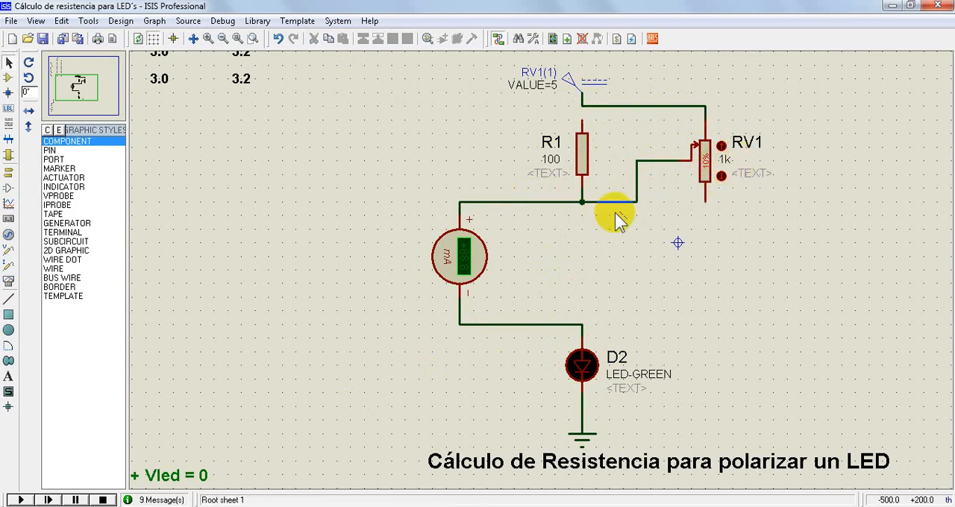
Set potentiometer RV1 to 50% and start the simulation, lowering RV1 to 28% while it runs
{"action": "left_click", "coordinate": [722, 146]}
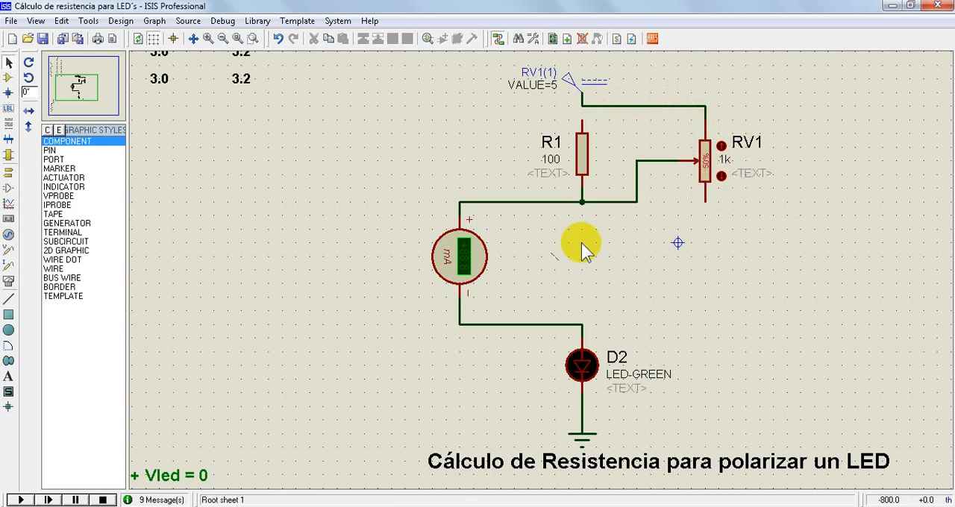
{"action": "left_click", "coordinate": [21, 500]}
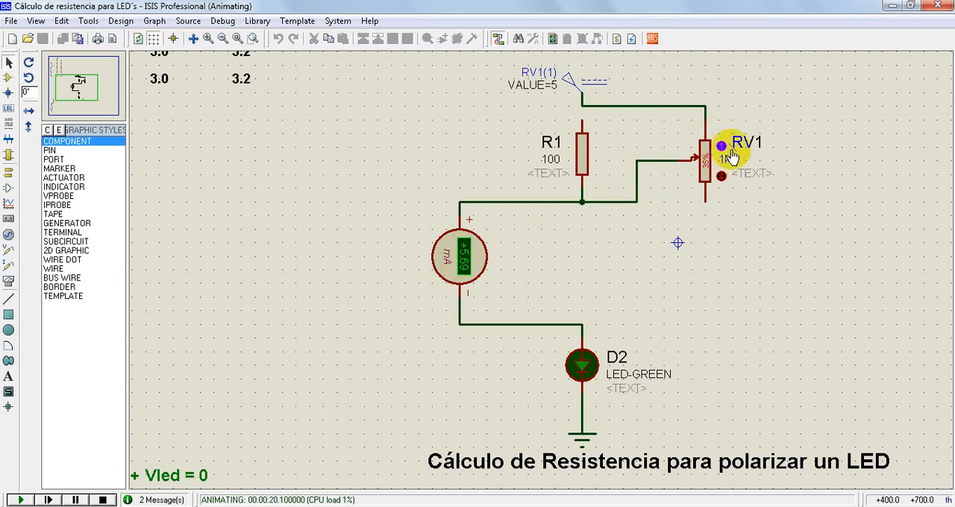
{"action": "left_click", "coordinate": [721, 146]}
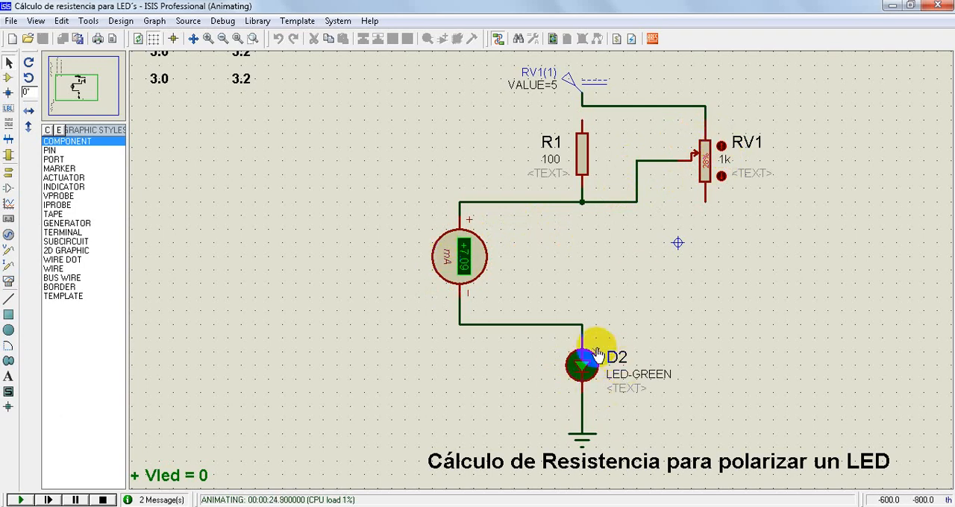
Reduce potentiometer RV1 gradually to 10% in the running simulation while watching the milliammeter and the LED
{"action": "left_click", "coordinate": [251, 38]}
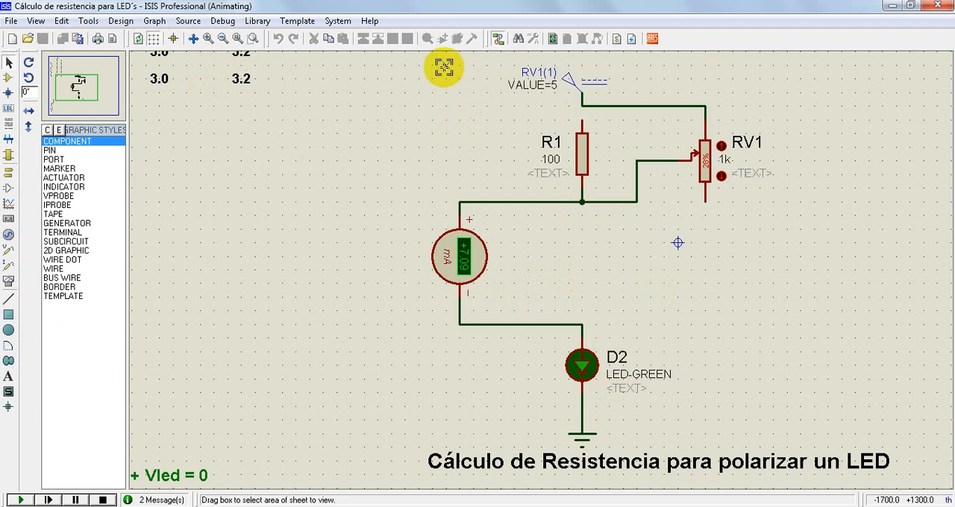
{"action": "left_click_drag", "start_coordinate": [419, 65], "coordinate": [756, 399]}
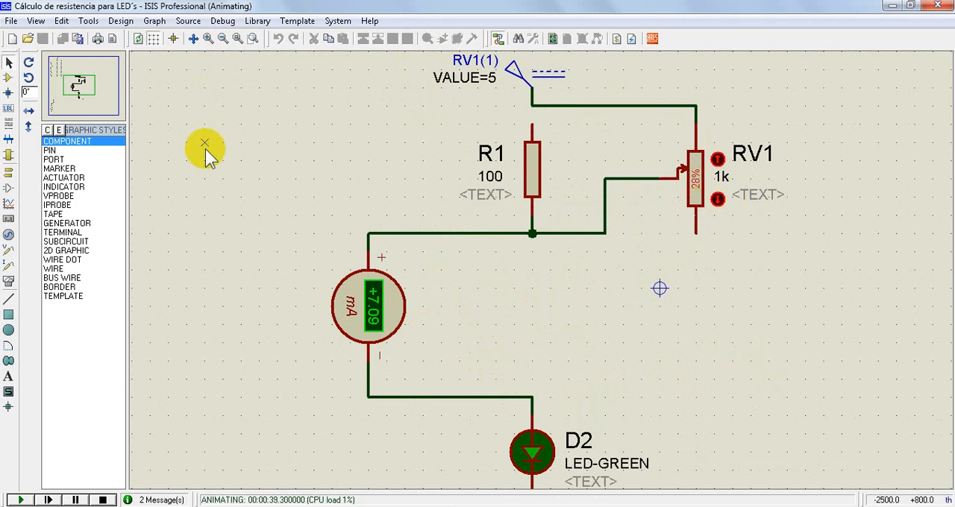
{"action": "left_click", "coordinate": [717, 160]}
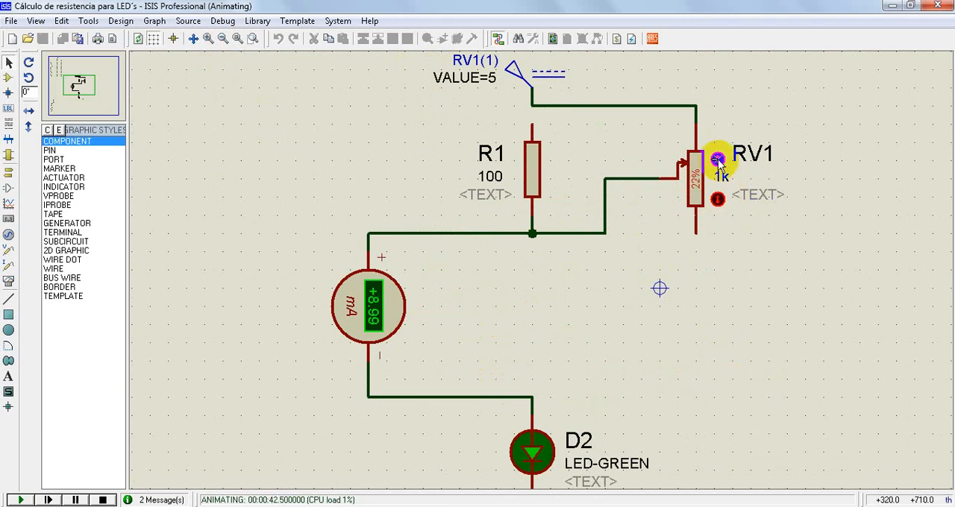
{"action": "left_click", "coordinate": [717, 159]}
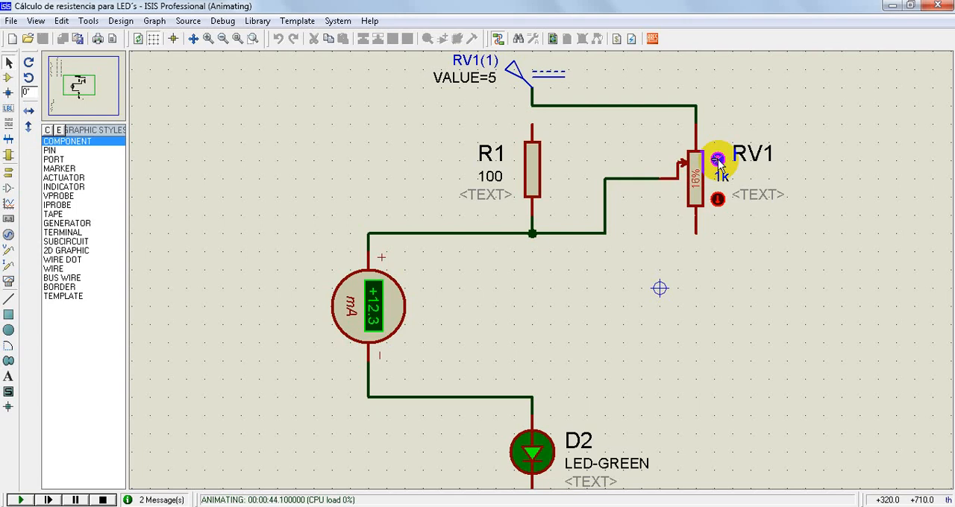
{"action": "left_click", "coordinate": [717, 160]}
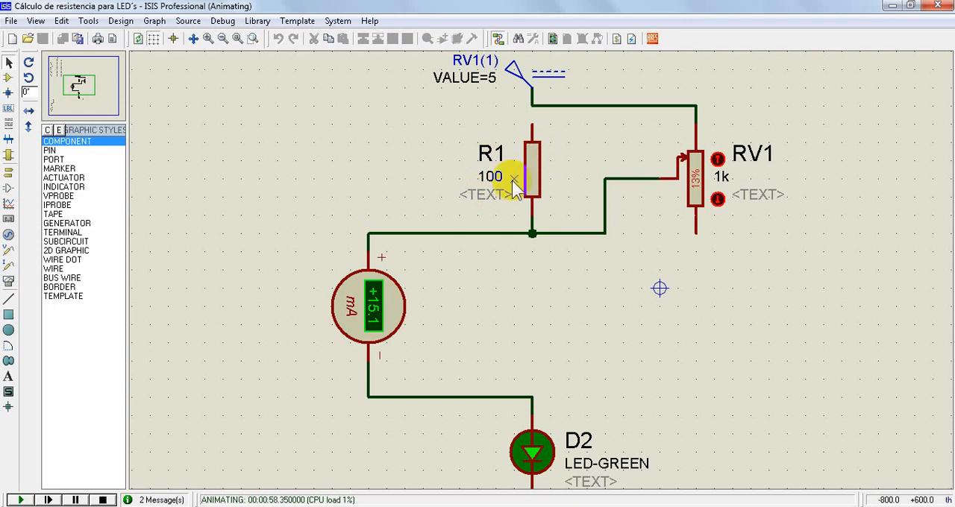
{"action": "left_click", "coordinate": [718, 160]}
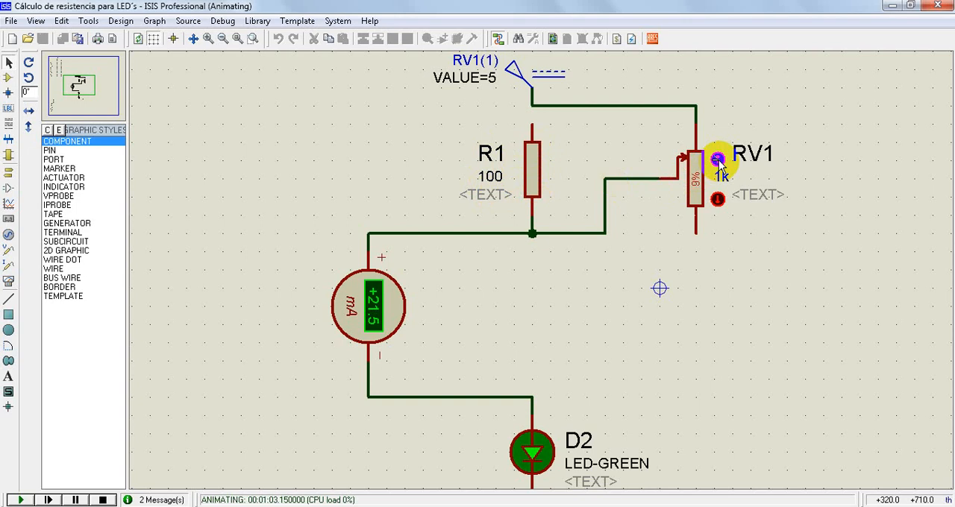
{"action": "left_click", "coordinate": [719, 199]}
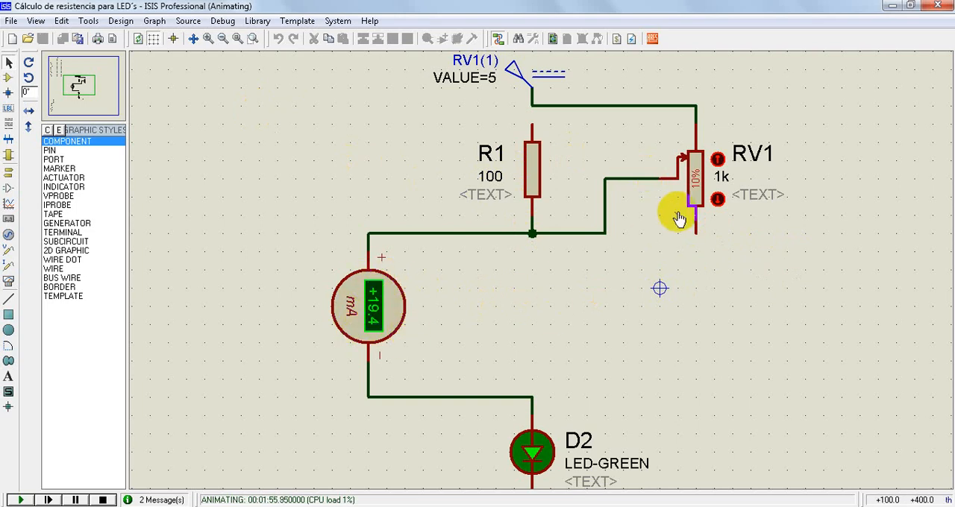
Try potentiometer RV1 at 9%, return it to 10%, and stop the simulation
{"action": "left_click", "coordinate": [718, 161]}
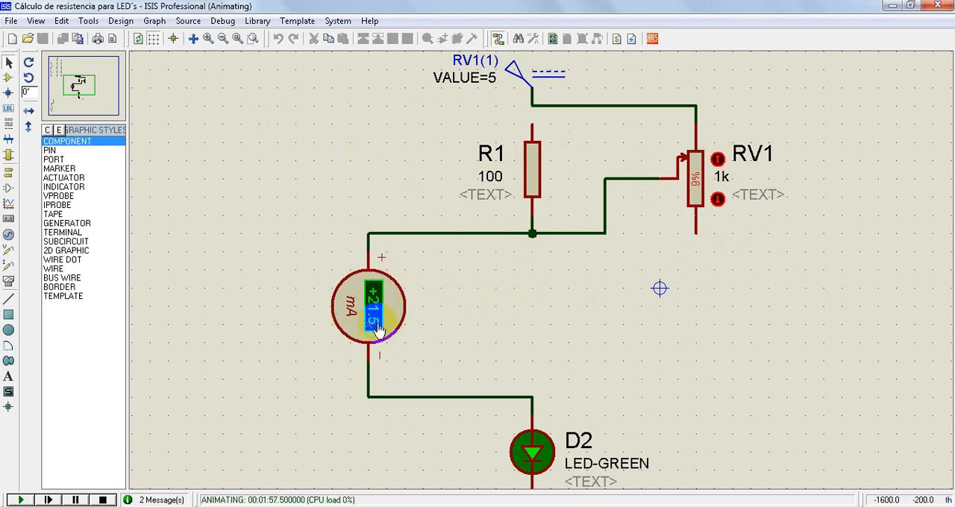
{"action": "left_click", "coordinate": [718, 198]}
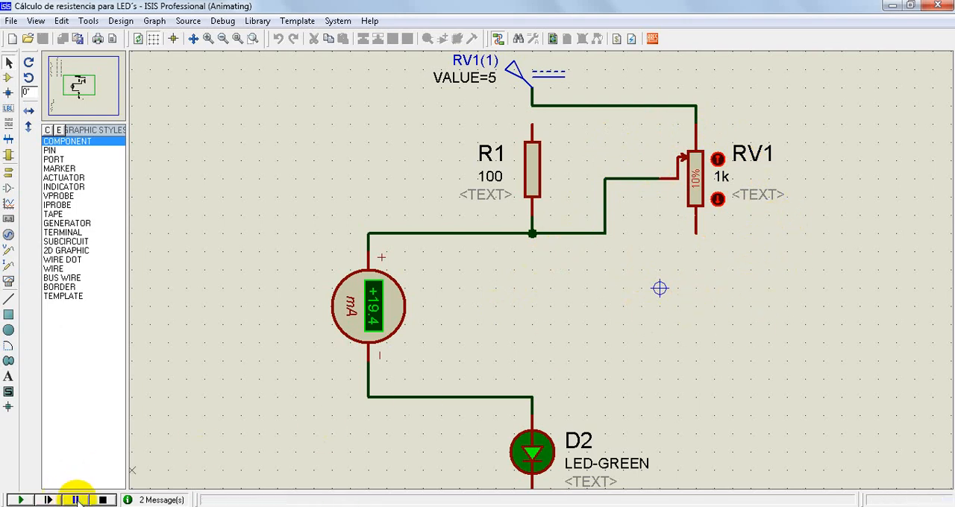
{"action": "left_click", "coordinate": [103, 500]}
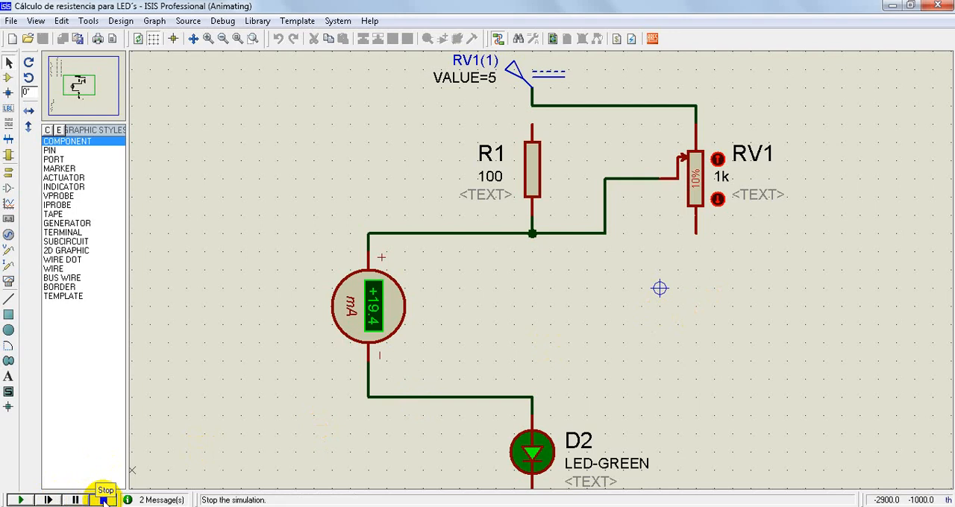